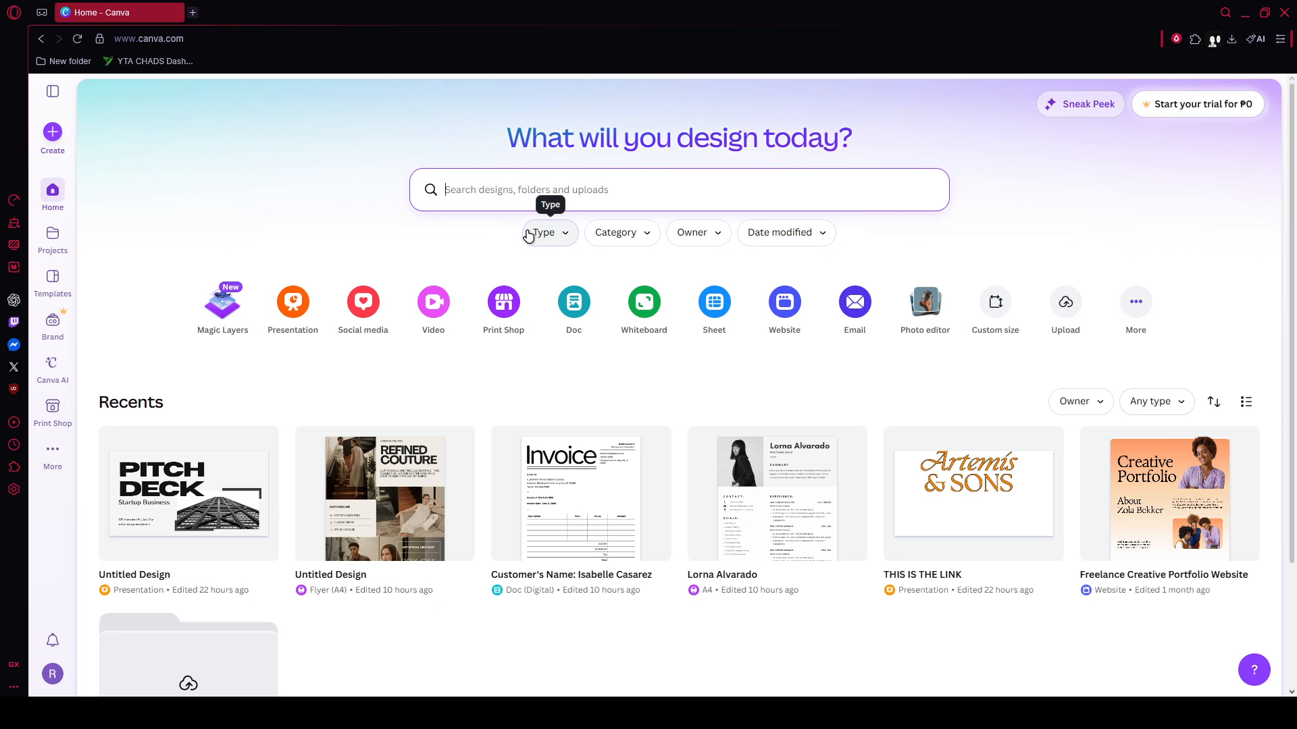
left_click(453, 252)
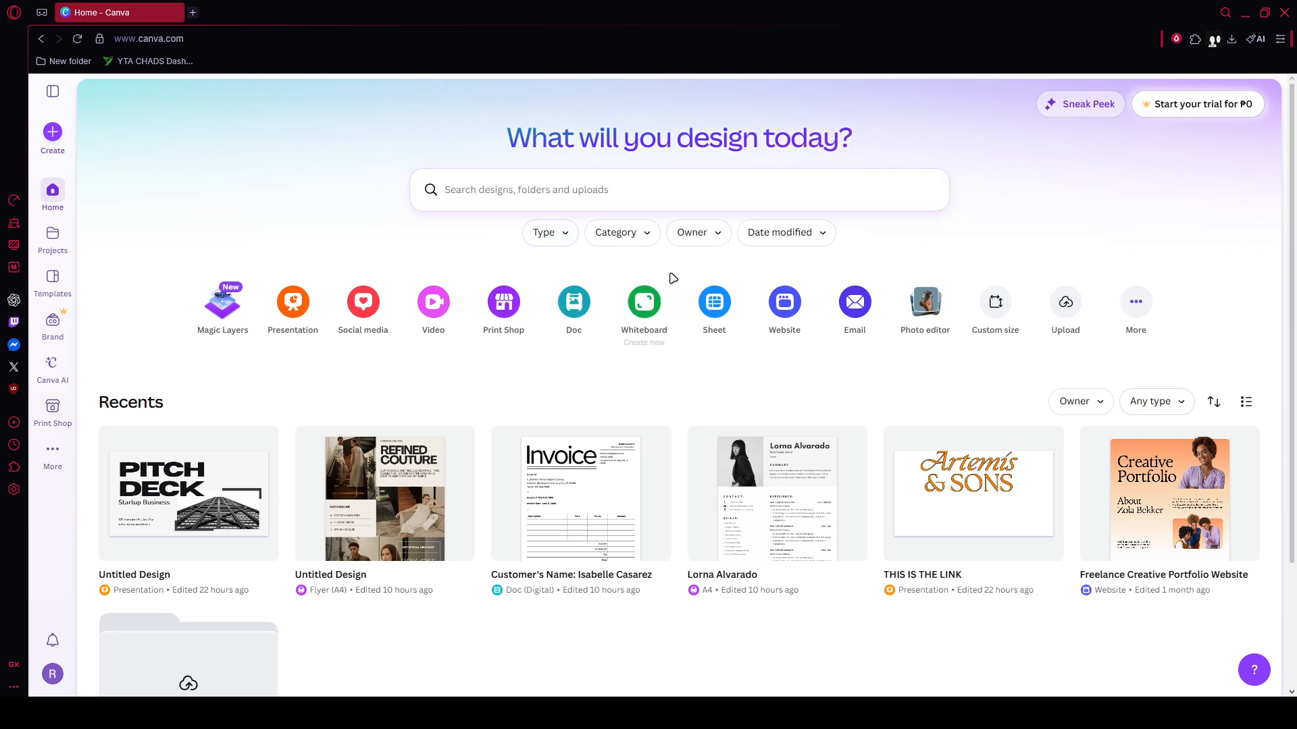
scroll(521, 278, "down", 2)
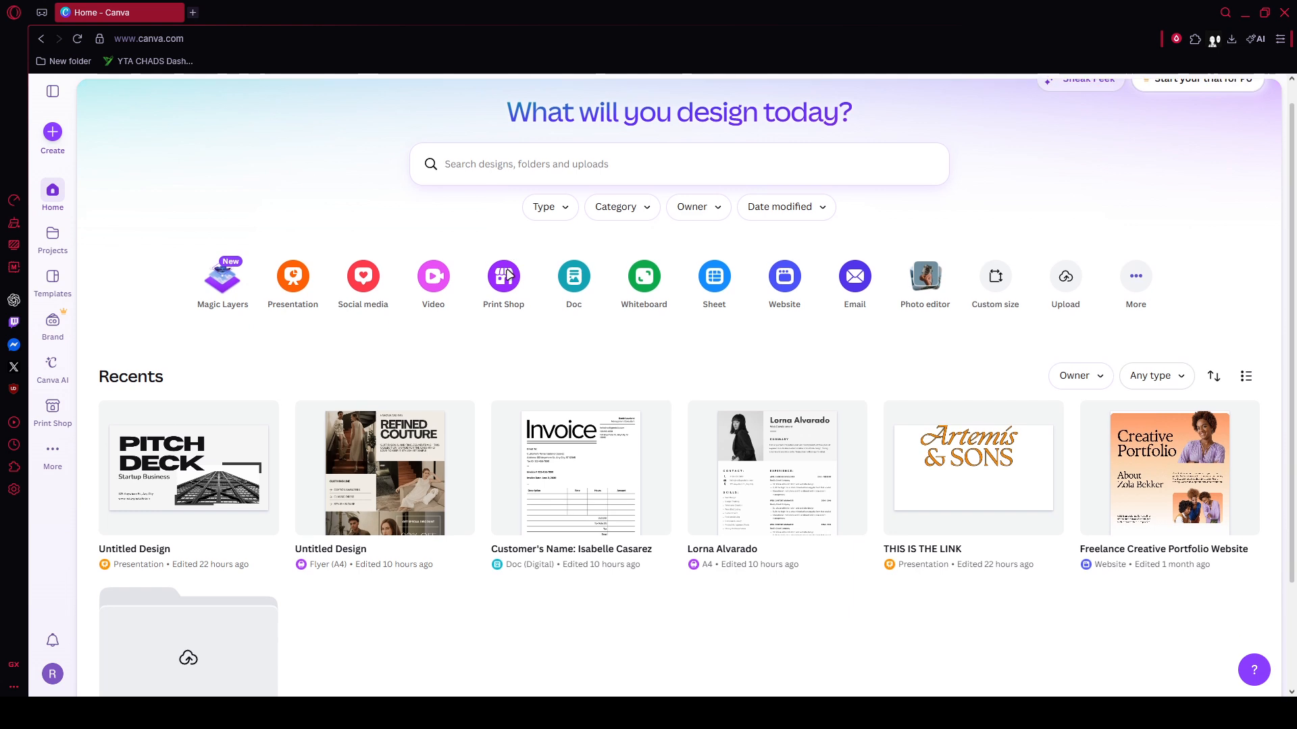
scroll(504, 269, "up", 2)
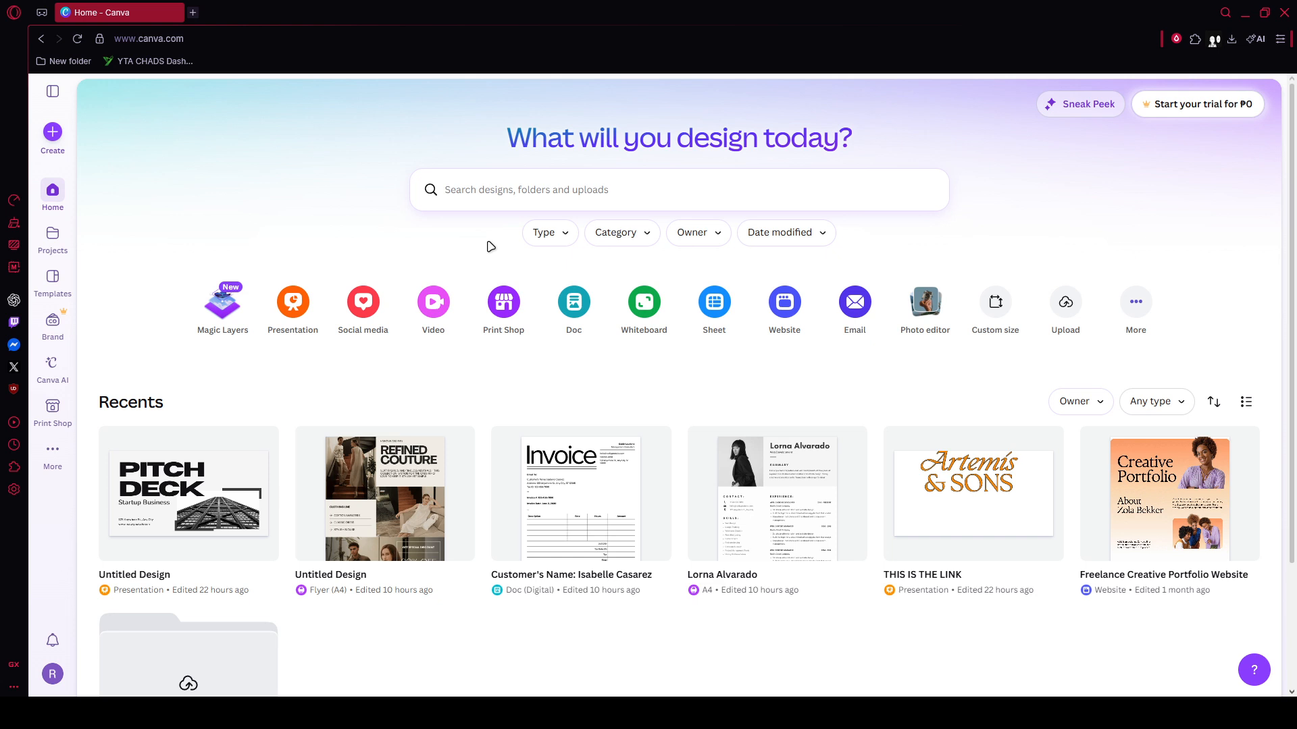
left_click_drag(196, 39, 114, 41)
left_click(250, 127)
Step: Create a new blank Whiteboard design
left_click(52, 139)
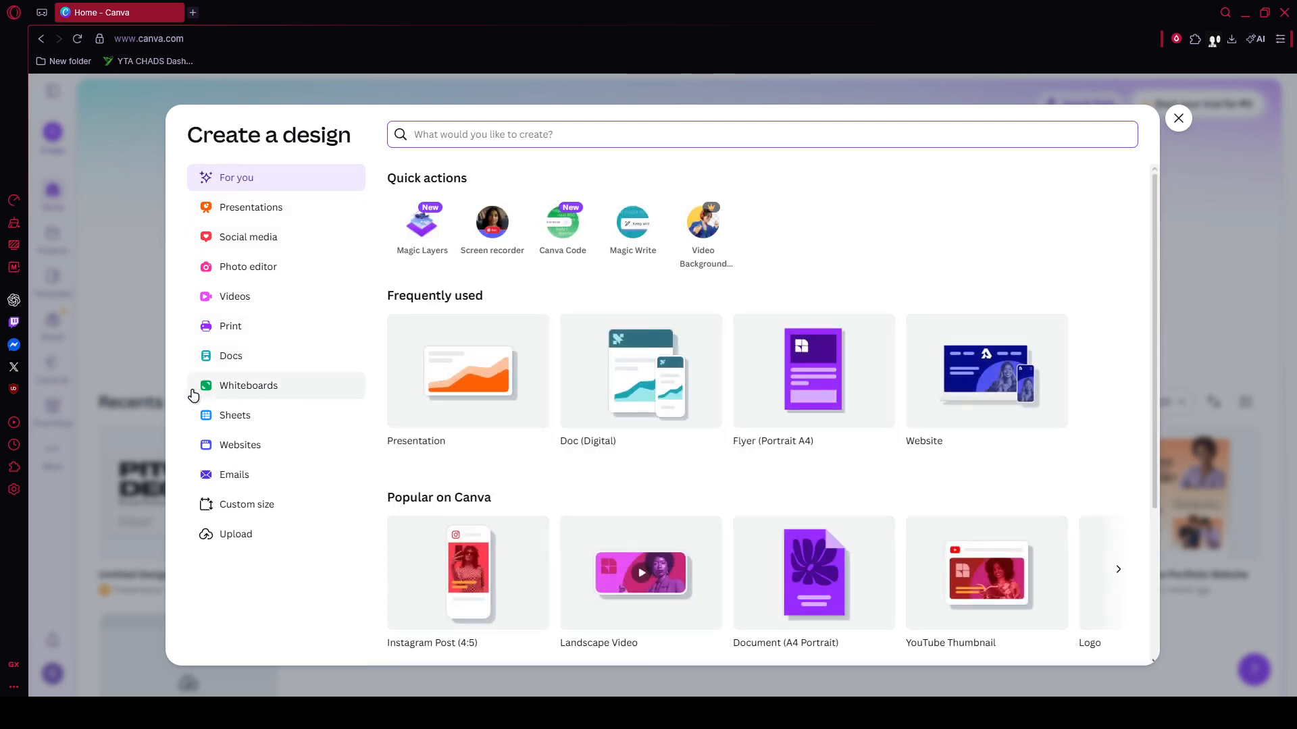
left_click(247, 397)
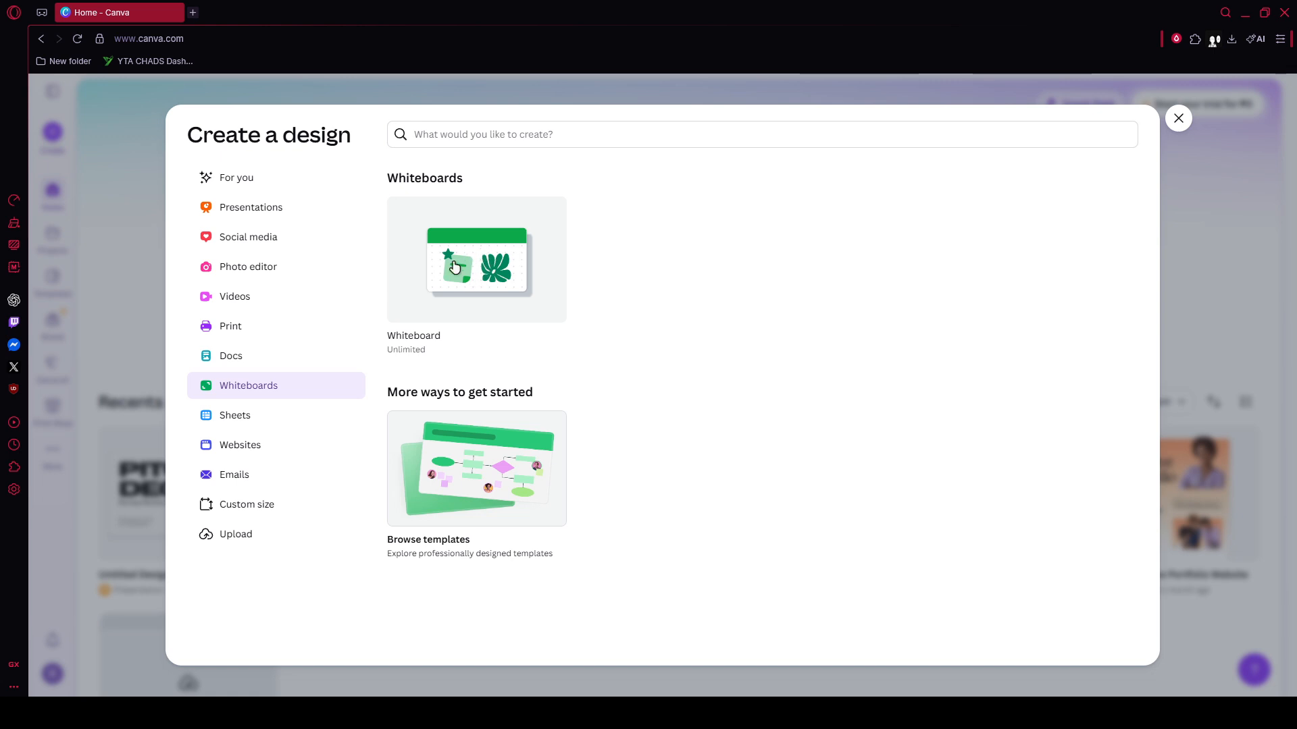
left_click(454, 265)
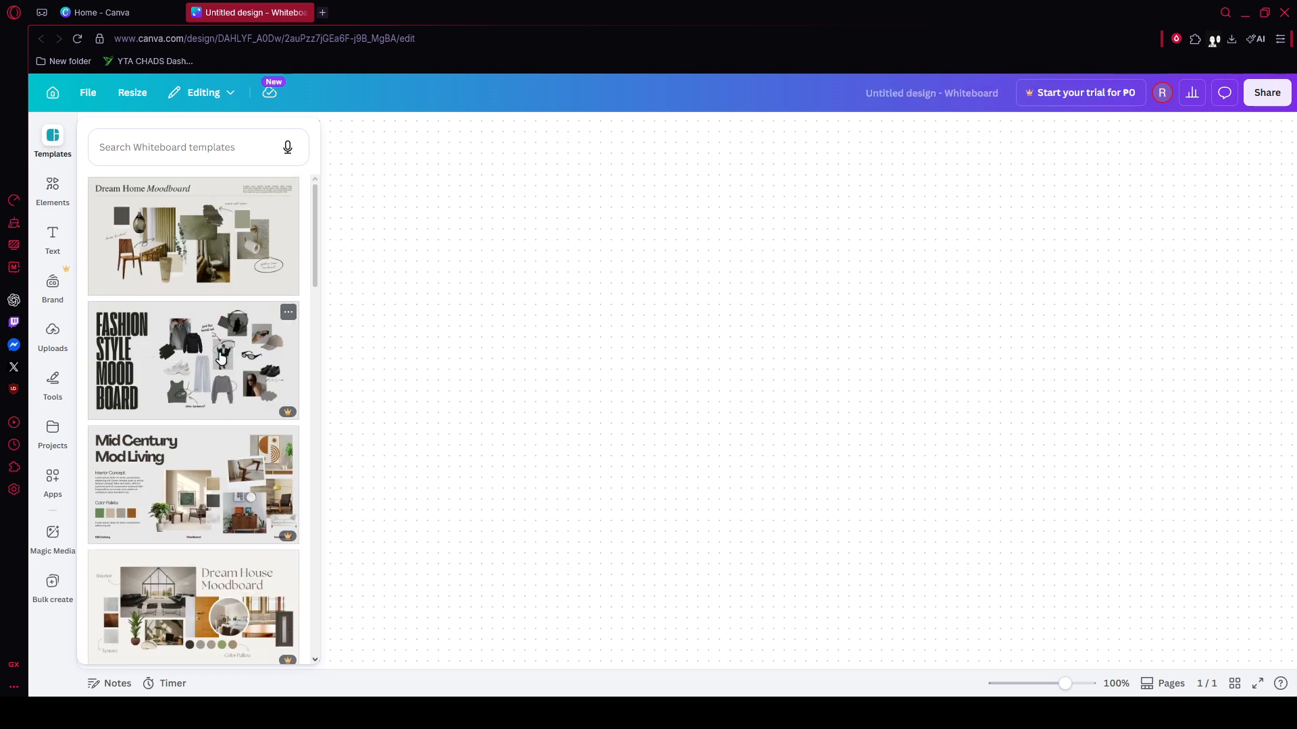
Step: Insert the Beige and Green Modern Dream Home Moodboard and the Brown Minimal Brand Moodboard templates side by side on the whiteboard
left_click(153, 143)
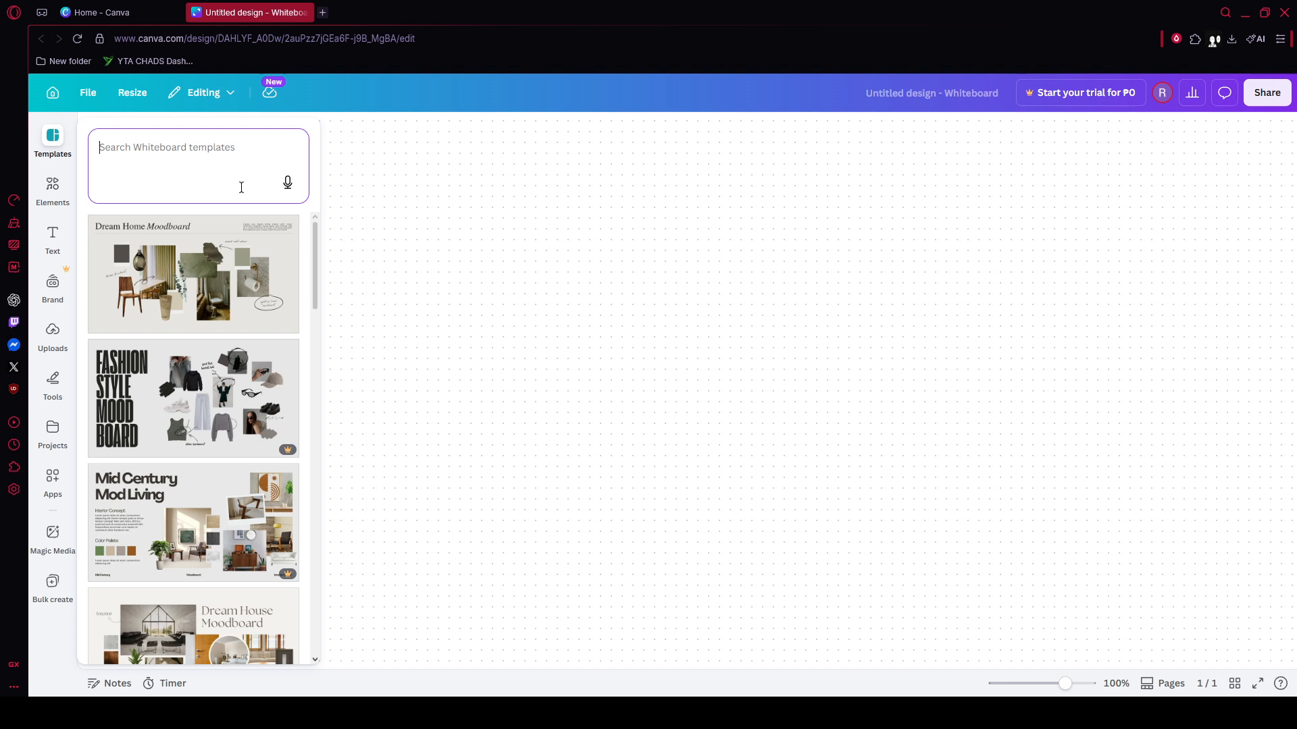
left_click(153, 269)
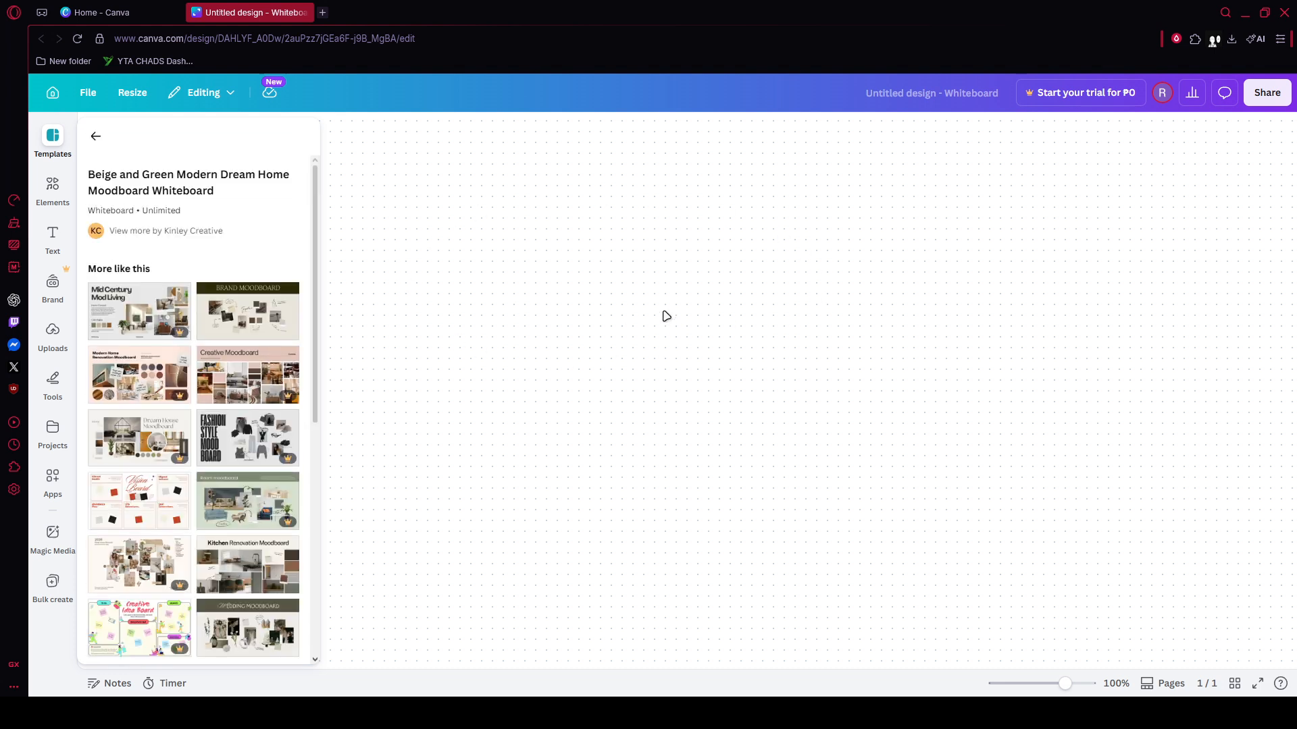
left_click(250, 318)
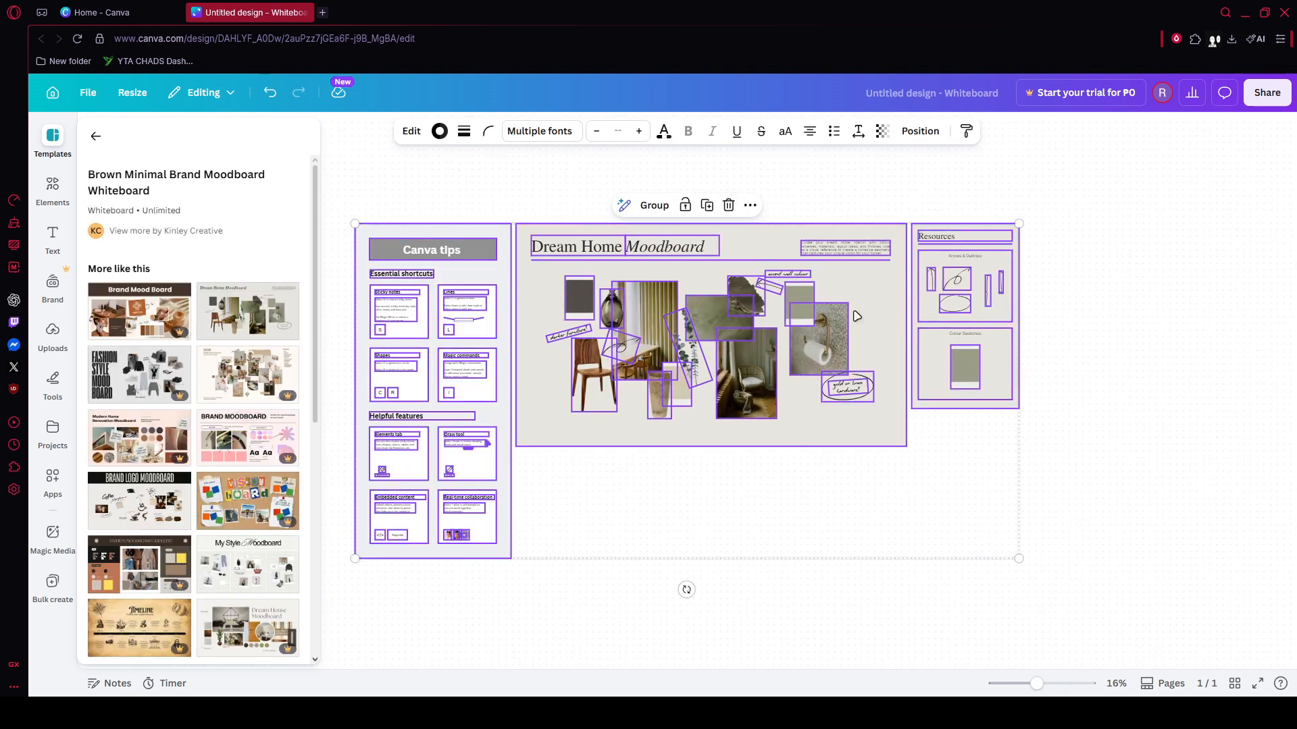
left_click(641, 494)
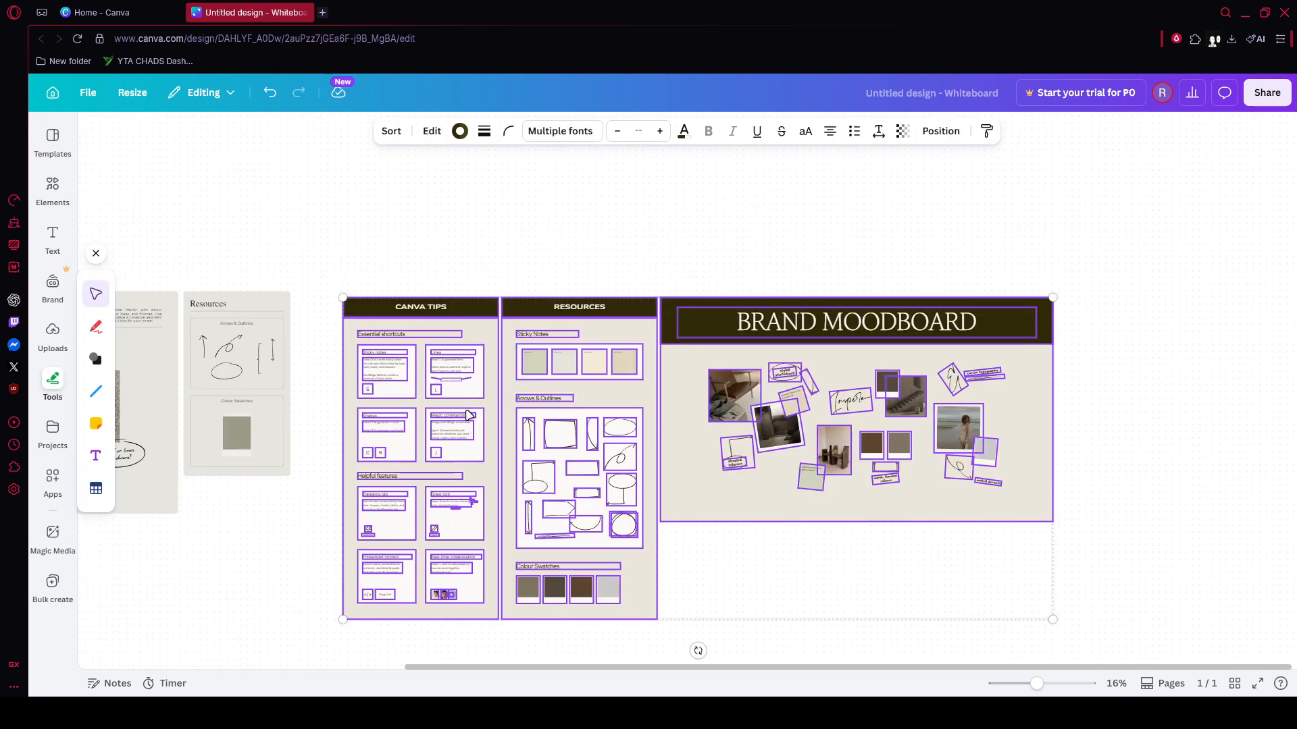
Step: Look over both inserted moodboards, then view the Dream Home collage up close
scroll(420, 549, "up", 2)
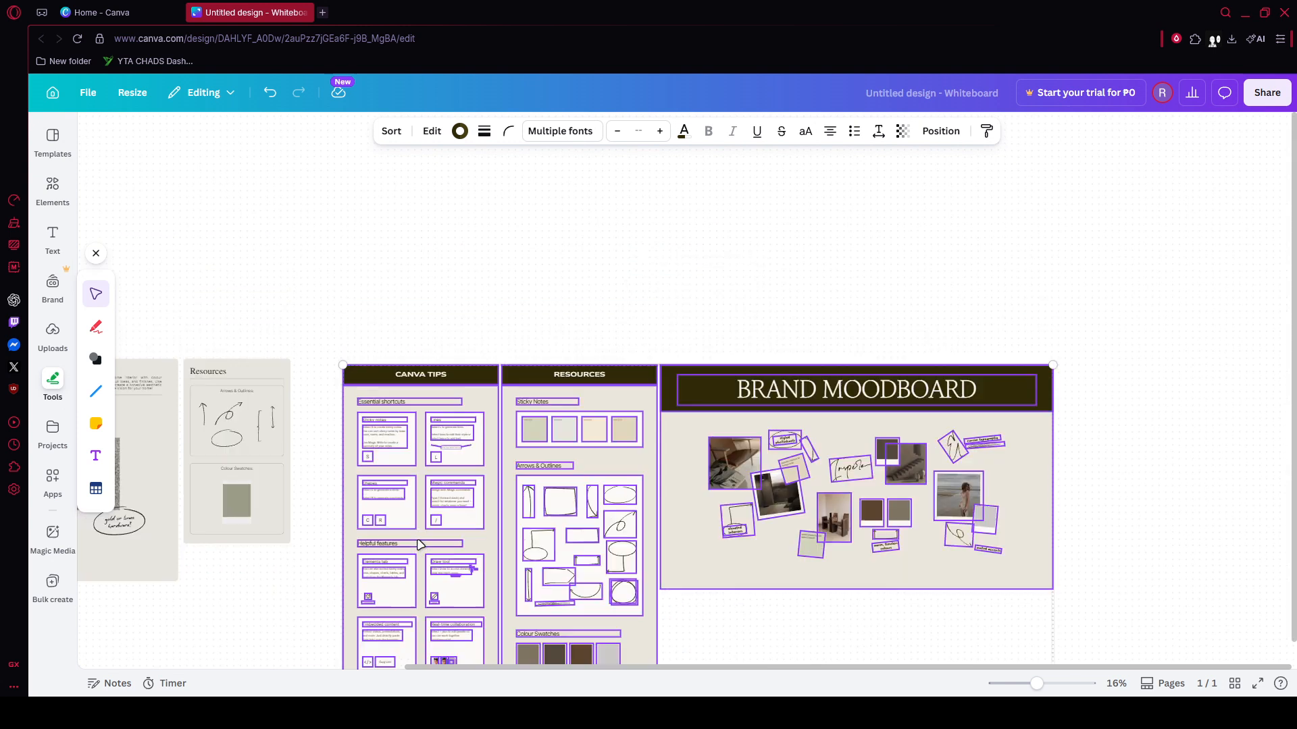
scroll(616, 533, "down", 2)
scroll(616, 534, "down", 1)
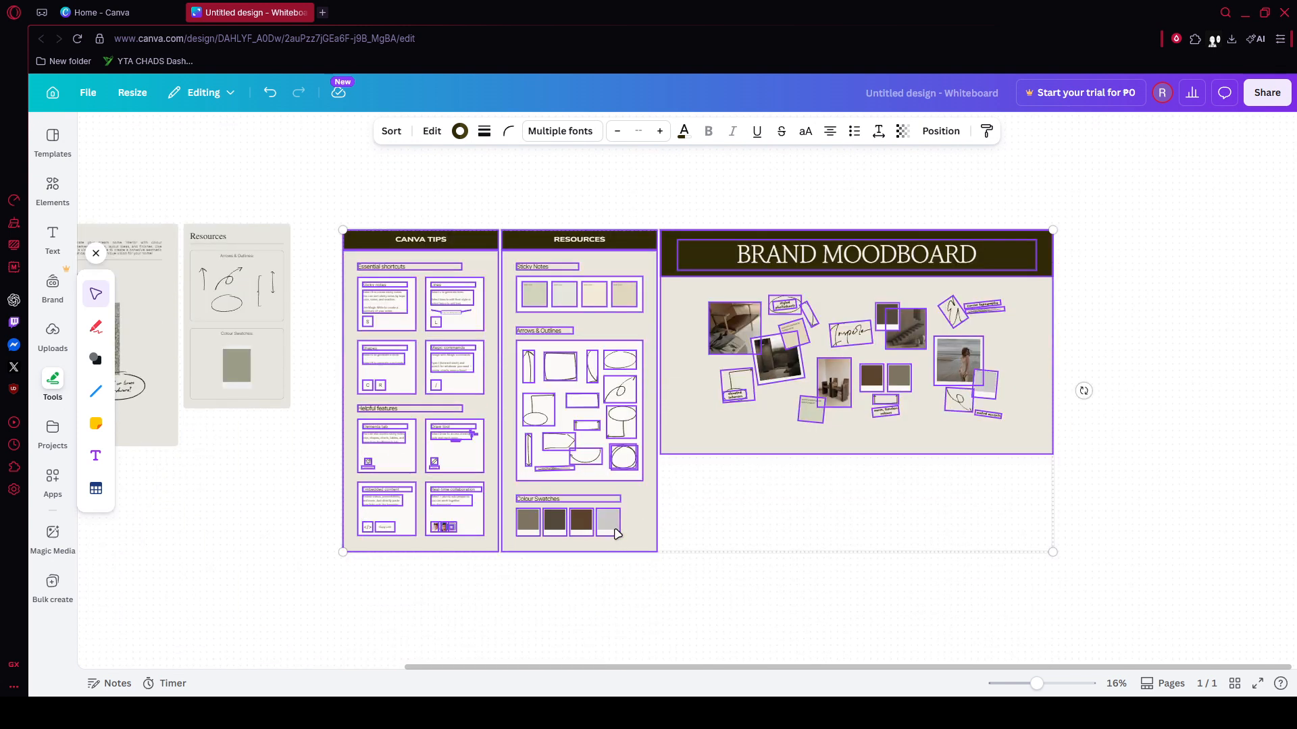
left_click_drag(308, 481, 953, 518)
scroll(545, 438, "up", 1)
scroll(544, 437, "up", 1)
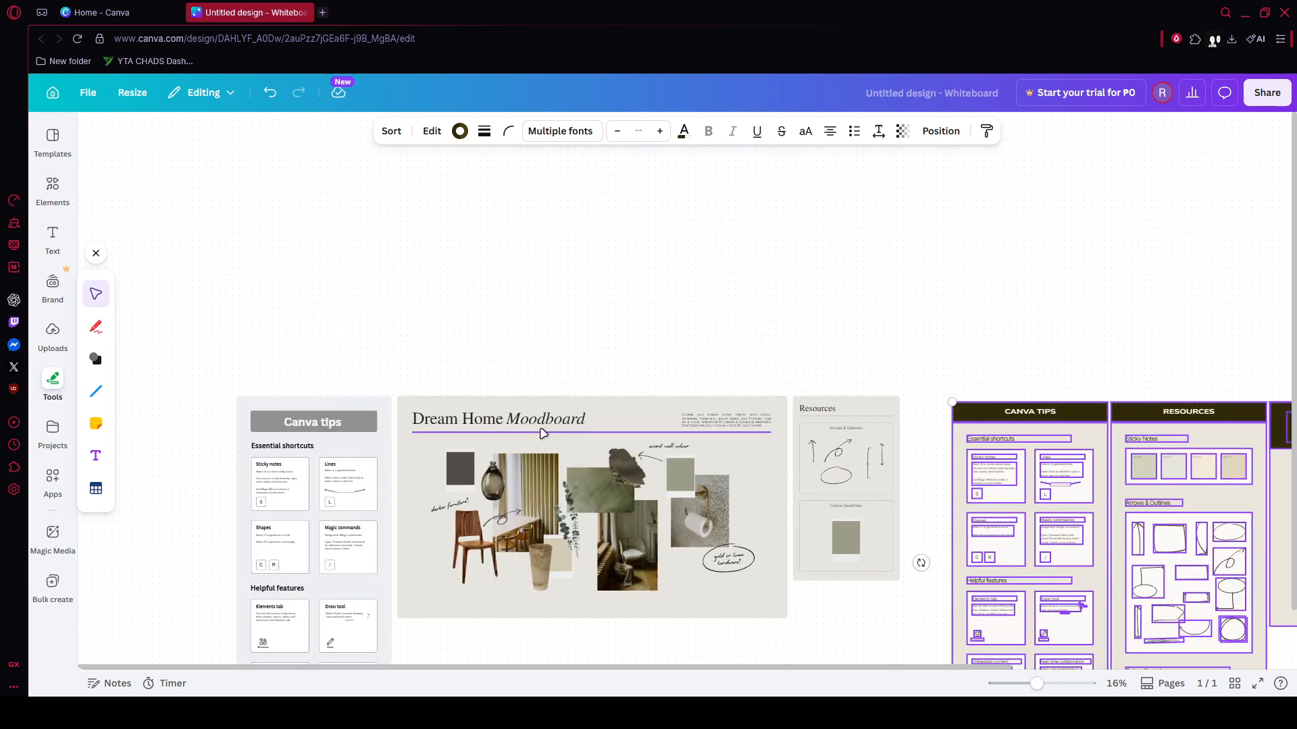
scroll(544, 437, "down", 1)
scroll(545, 432, "down", 1)
scroll(543, 414, "up", 5)
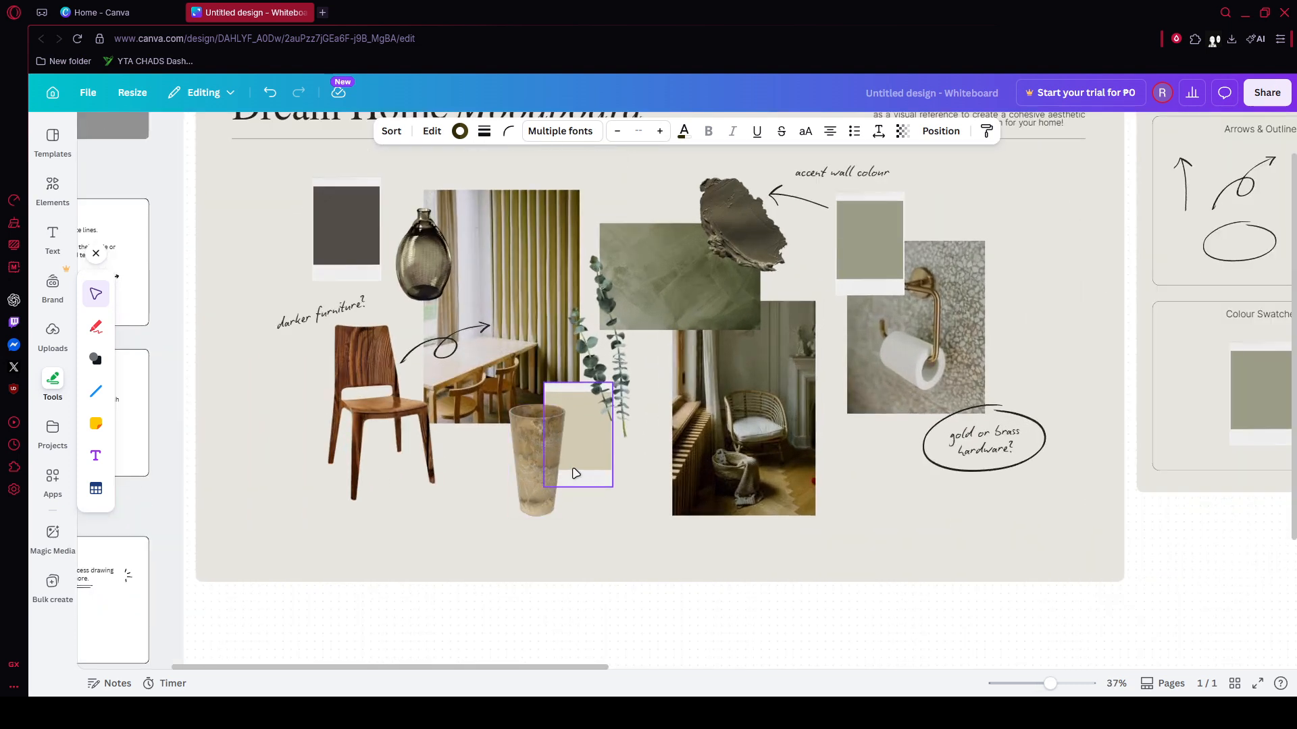
Step: Move the tumbler onto the beige swatch in the Dream Home moodboard and slightly enlarge the background panel from its lower-left corner
left_click(553, 474)
left_click_drag(553, 474, 547, 468)
left_click(251, 551)
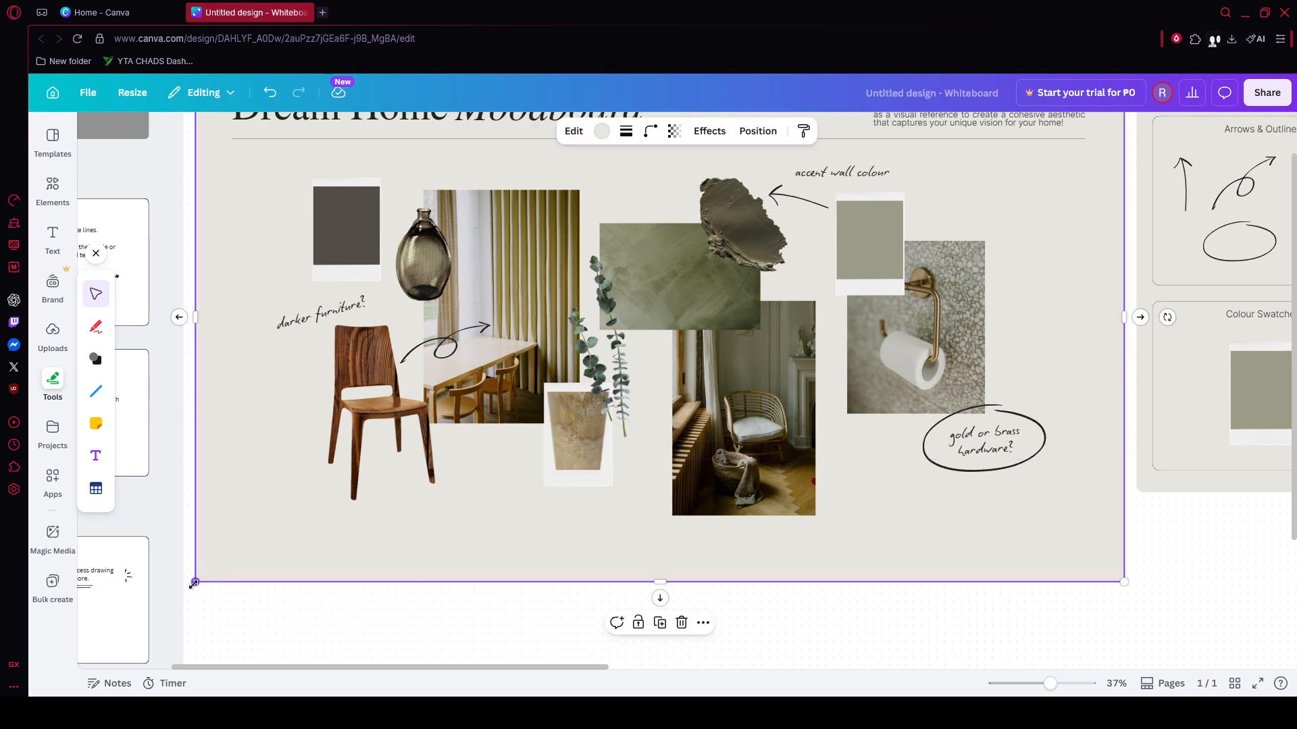
mouse_move(197, 581)
left_mouse_down()
mouse_move(220, 569)
mouse_move(195, 583)
left_mouse_up()
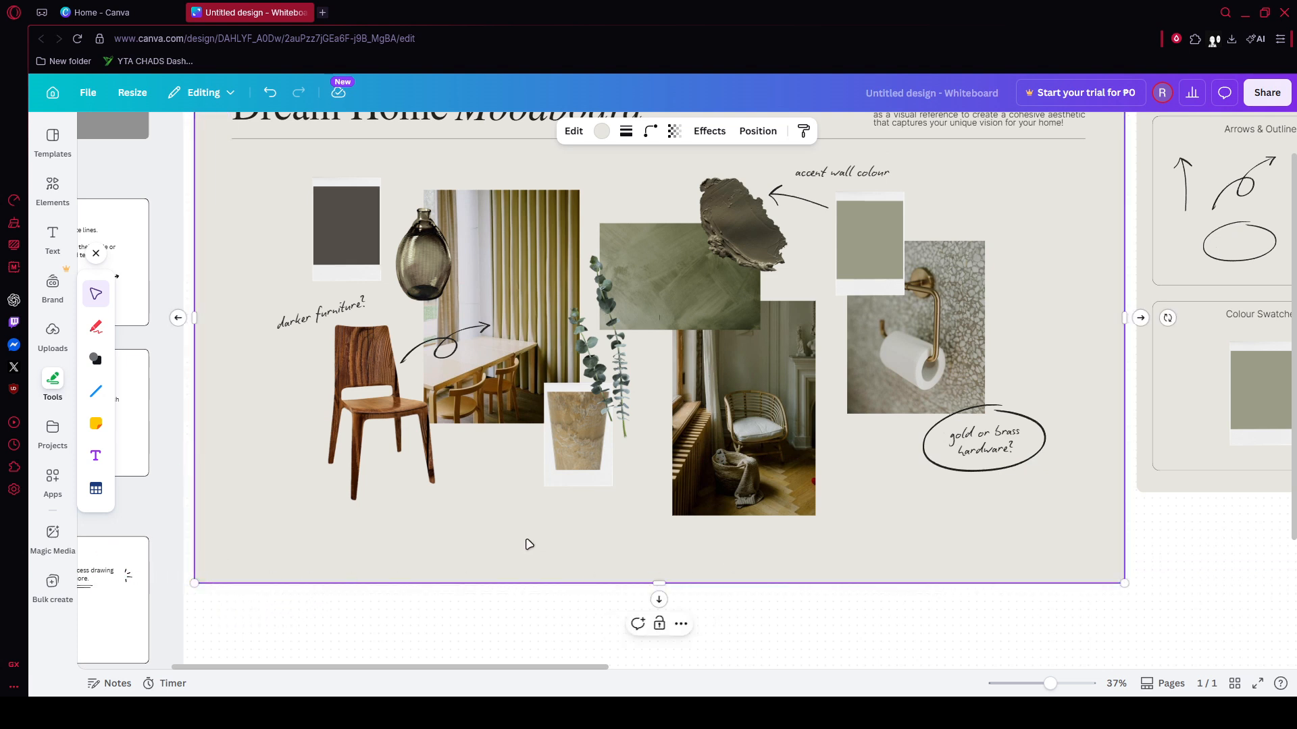
Step: Add a rounded square from the basic shapes to the empty canvas below the Dream Home moodboard
left_click_drag(493, 516, 437, 617)
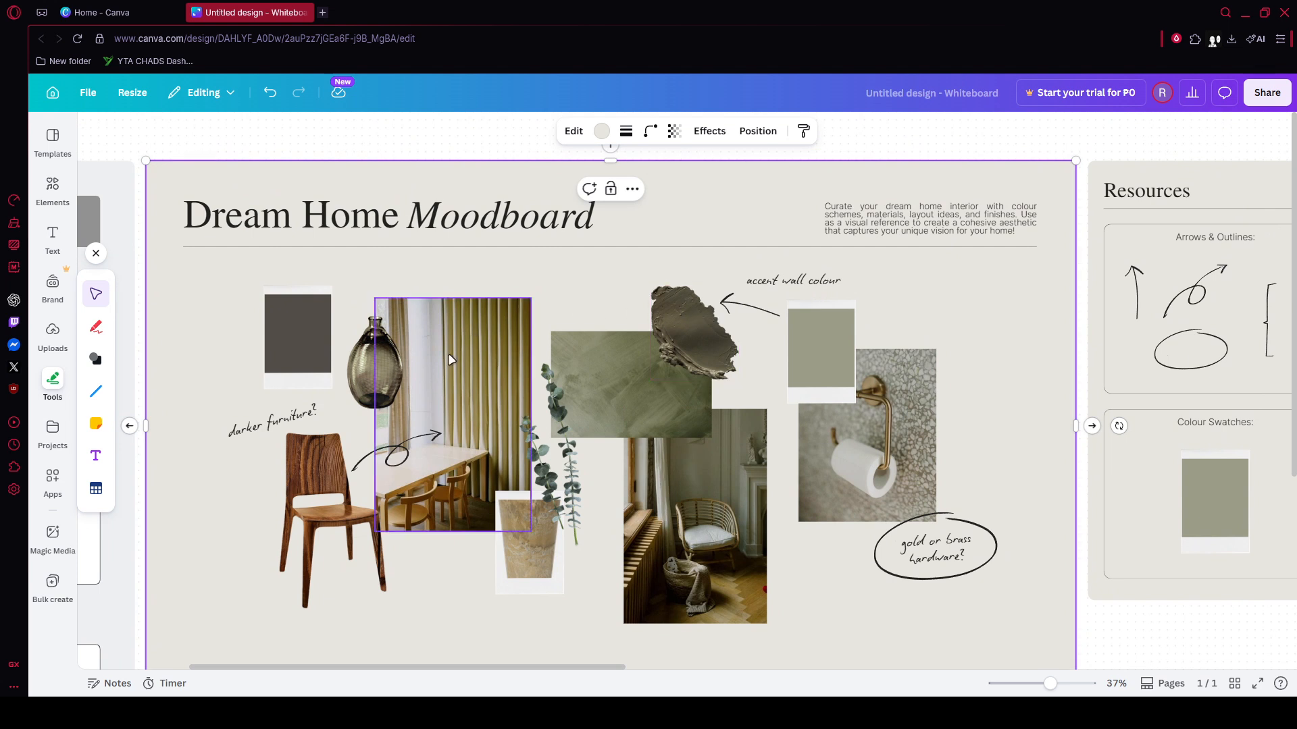
scroll(446, 410, "down", 3)
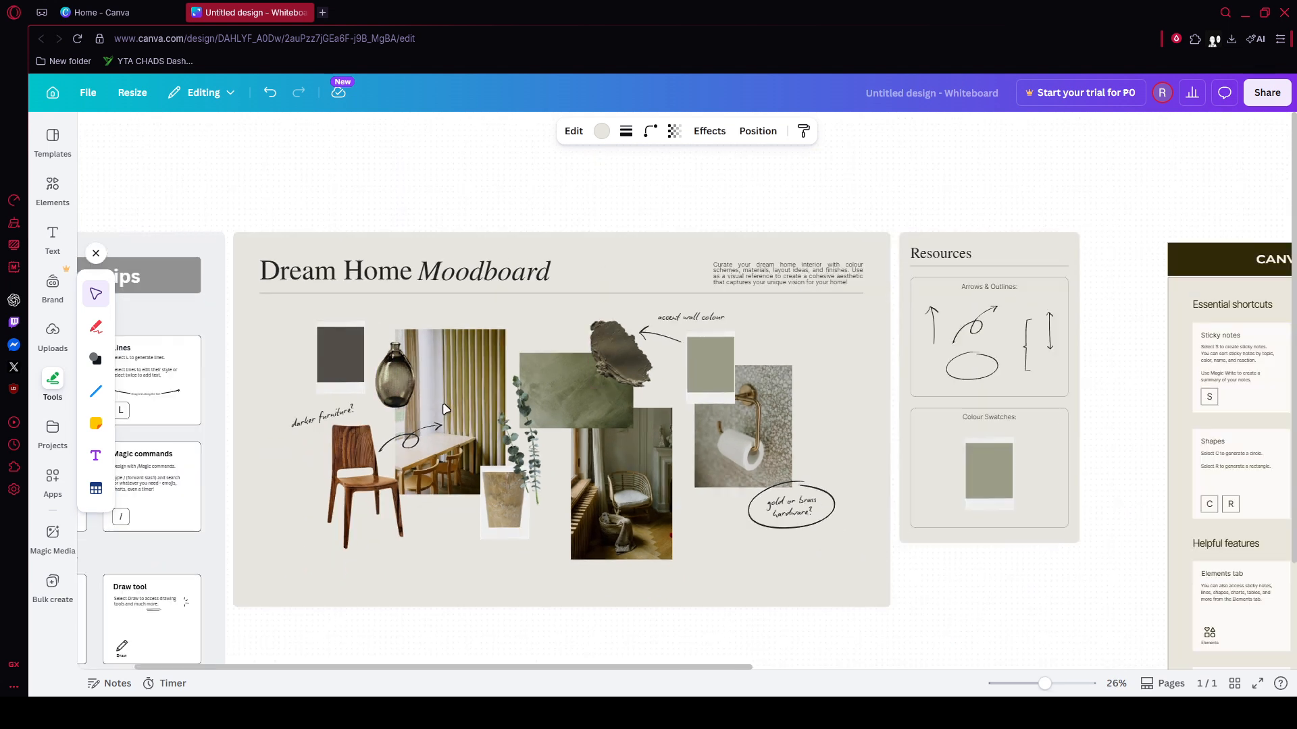
scroll(296, 443, "up", 1)
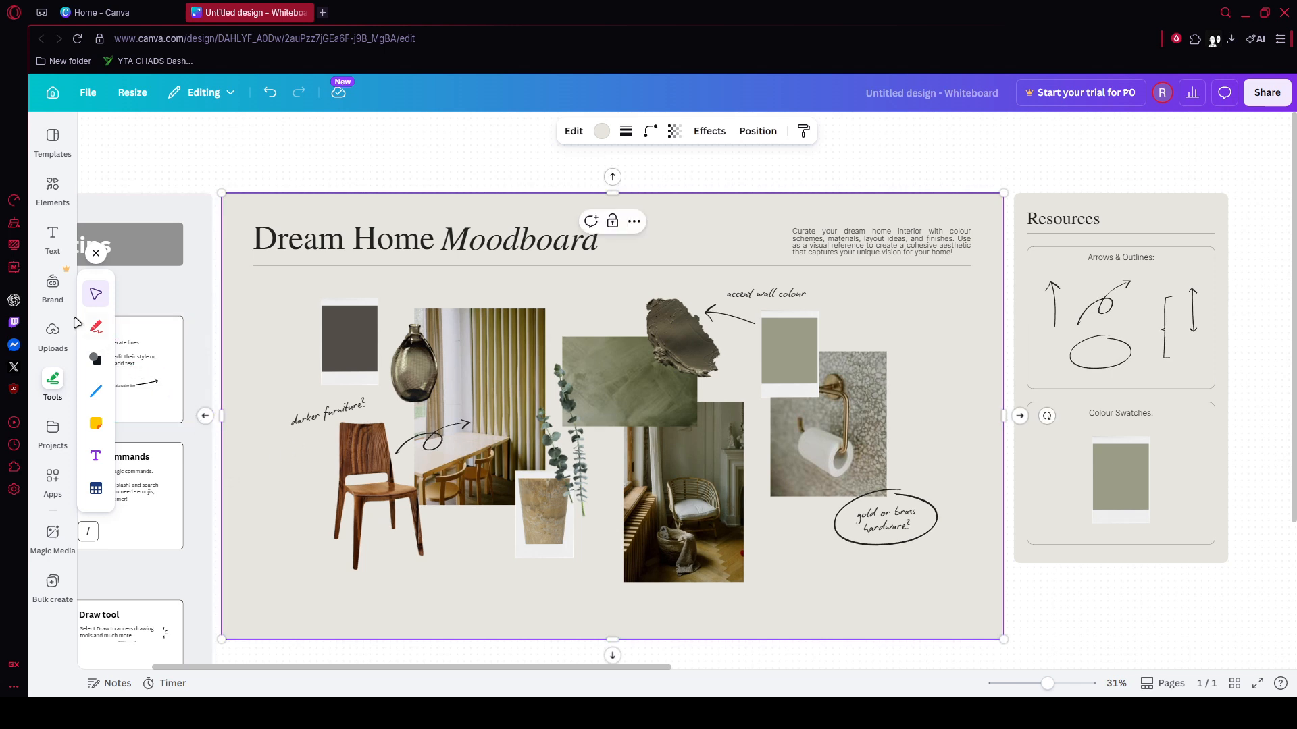
left_click(52, 192)
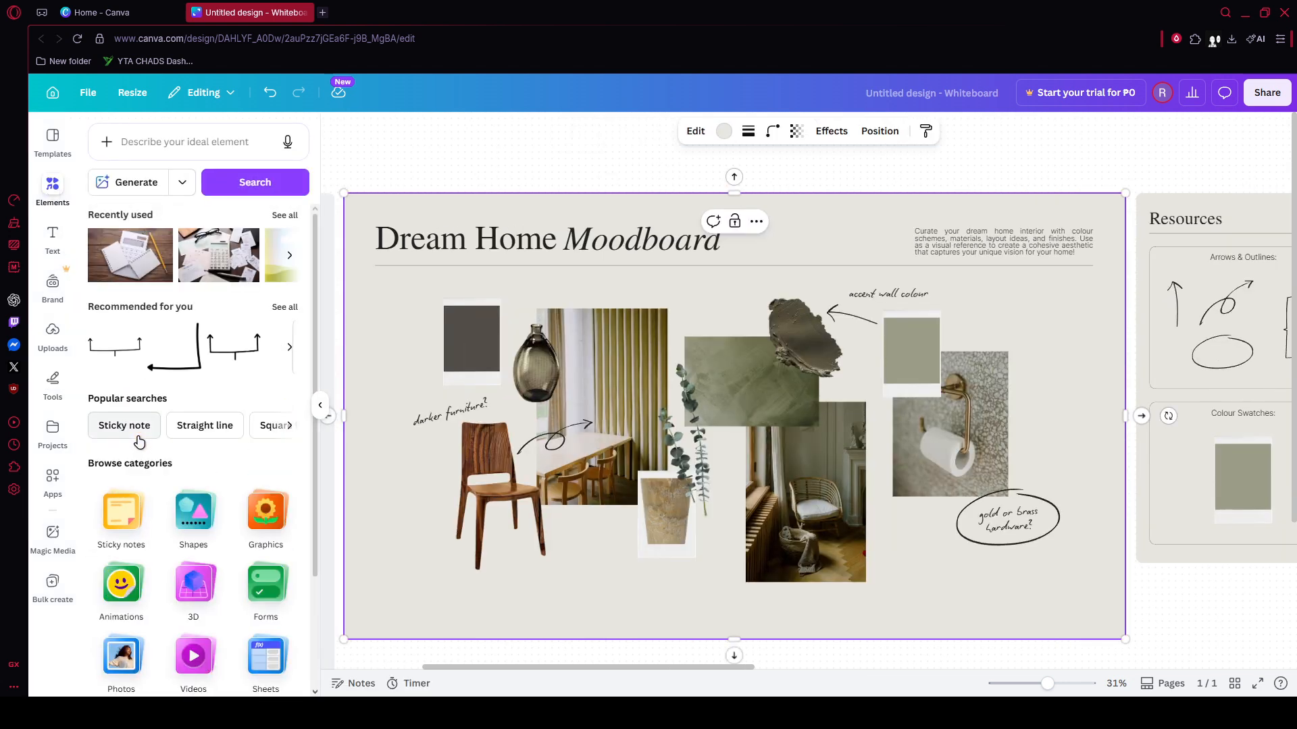
left_click(192, 512)
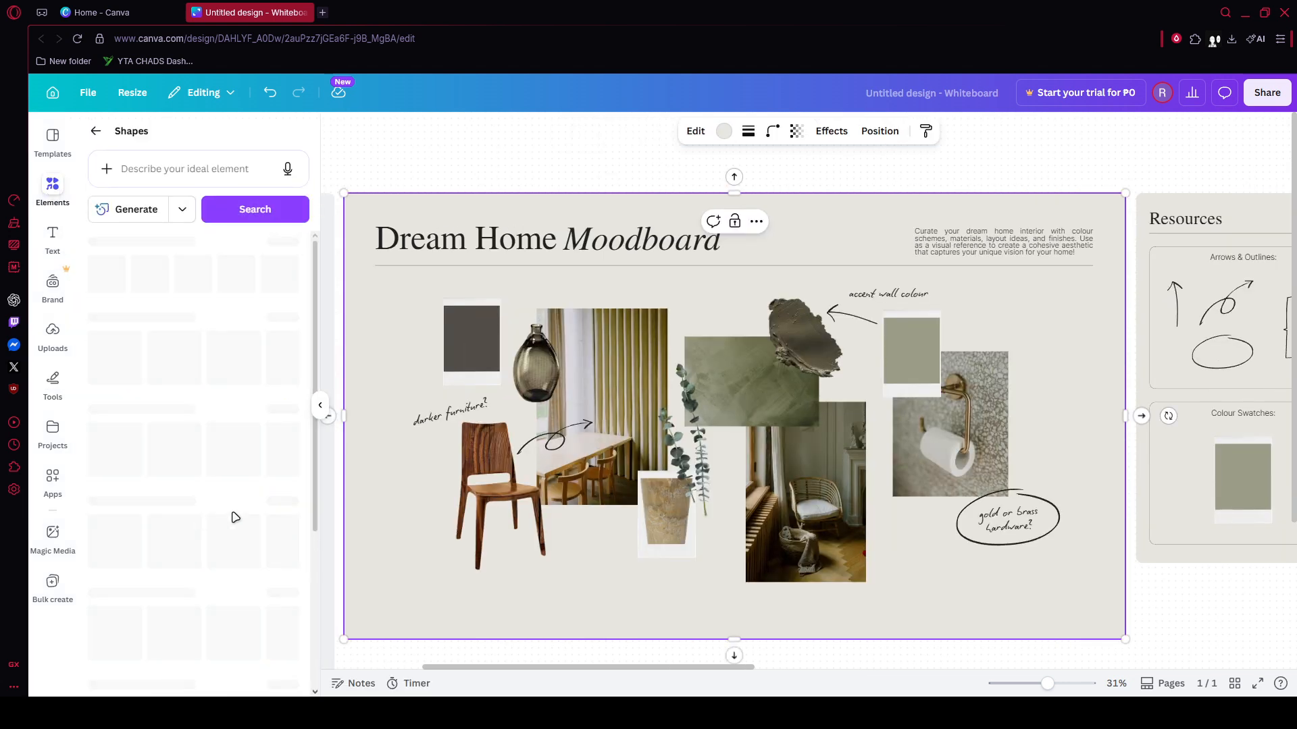
scroll(708, 501, "down", 2)
scroll(707, 501, "down", 1)
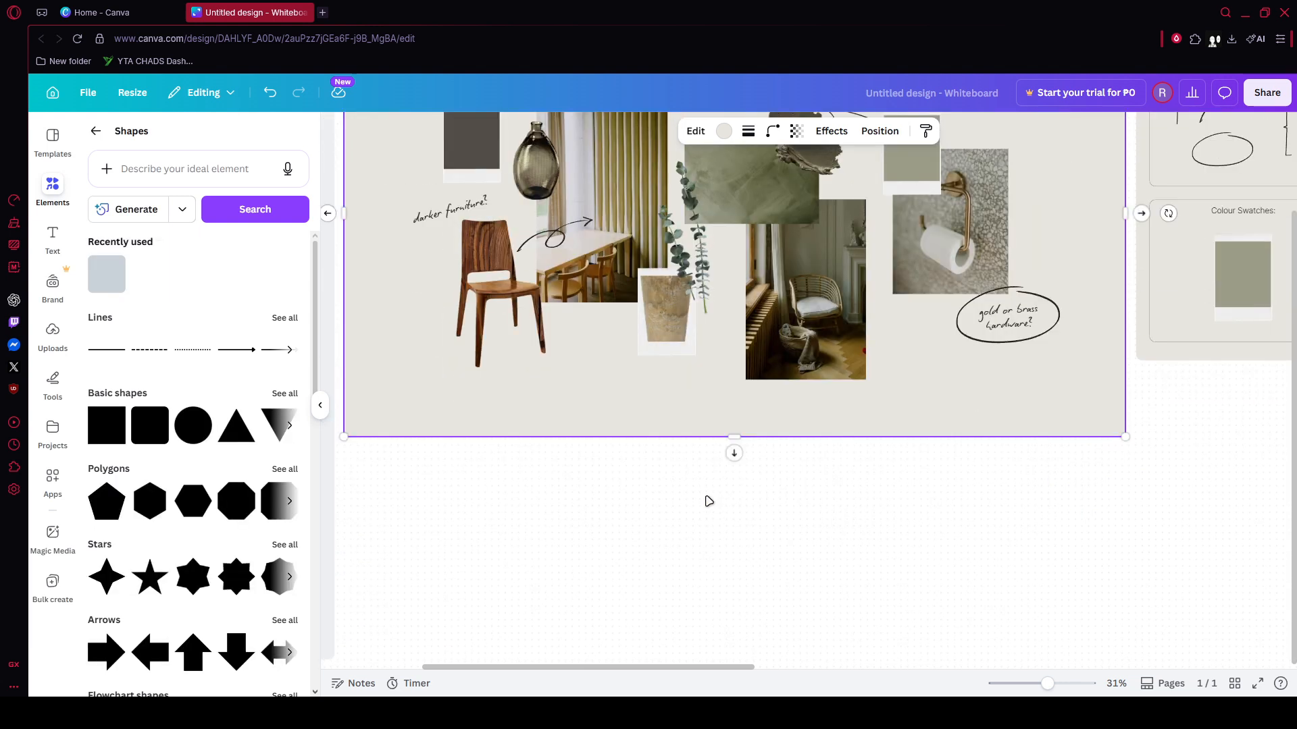
left_click_drag(152, 425, 501, 525)
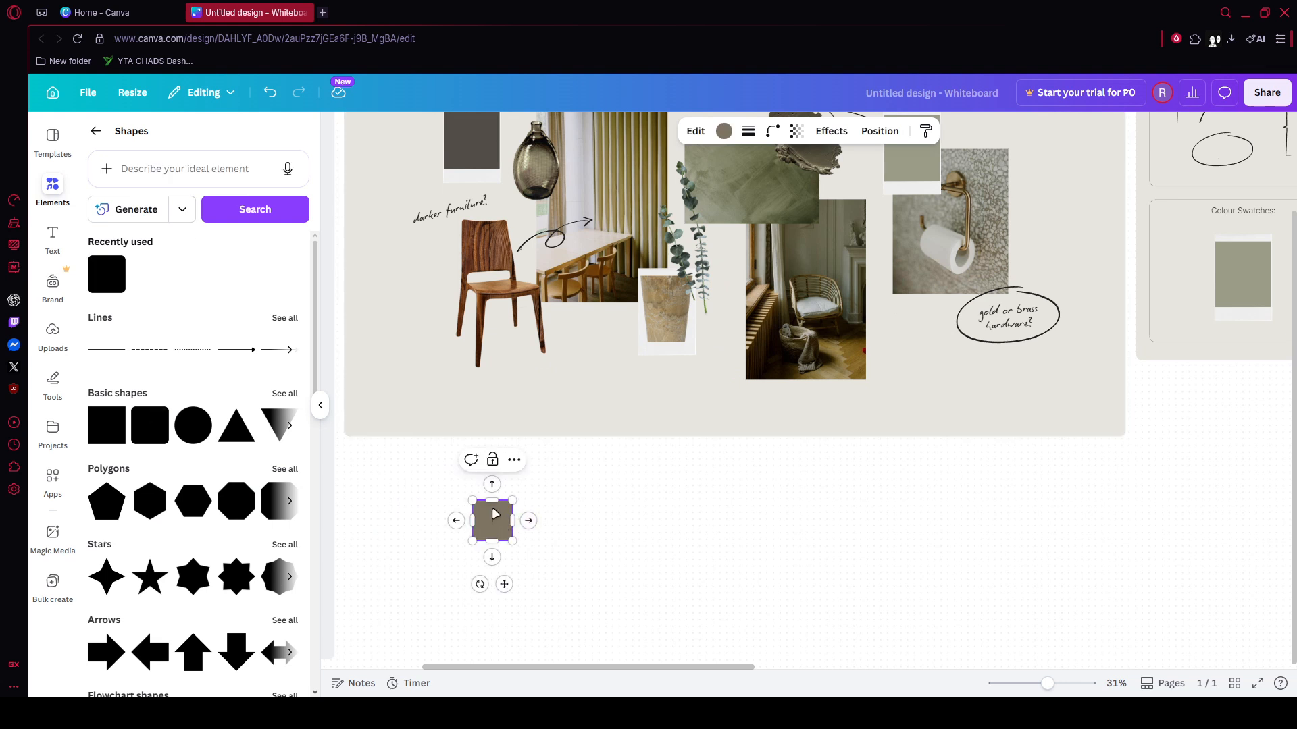
Step: Create a connected copy of the rounded square beside it, and stretch the original upward into a tall rectangle
left_click_drag(492, 484, 601, 530)
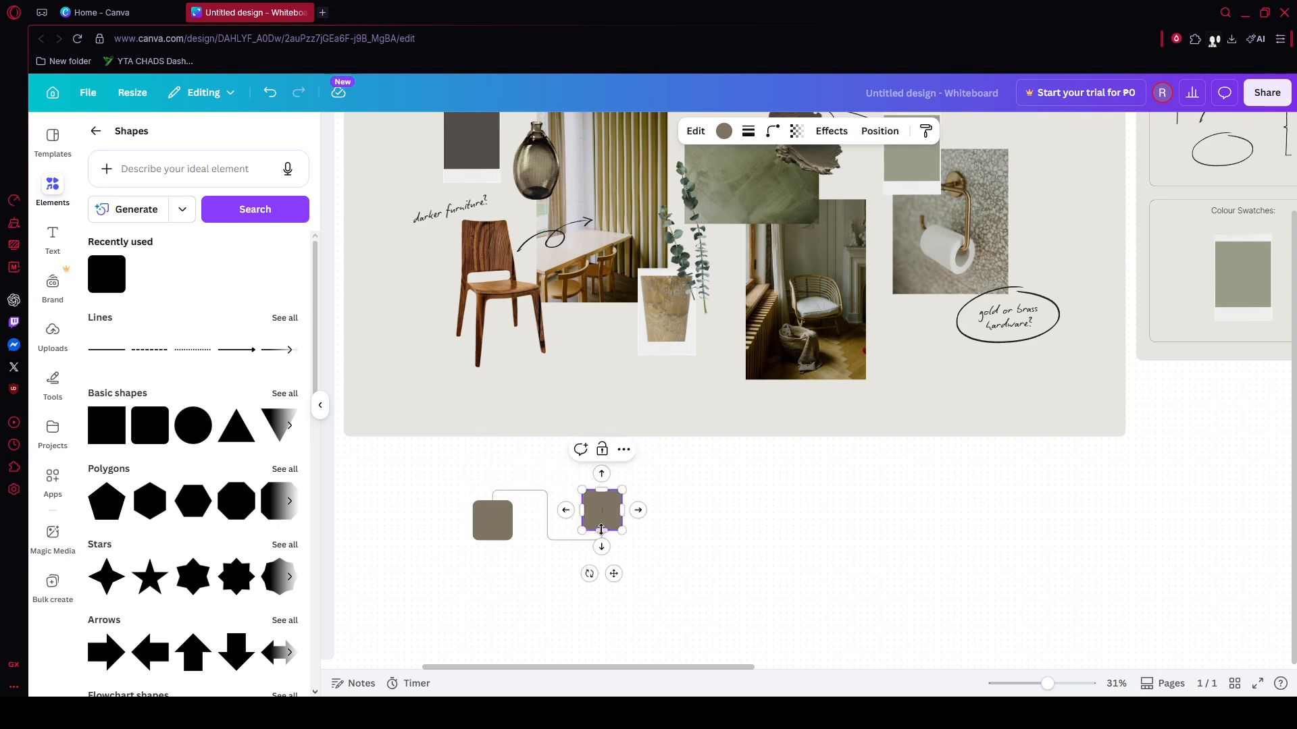
left_click(492, 522)
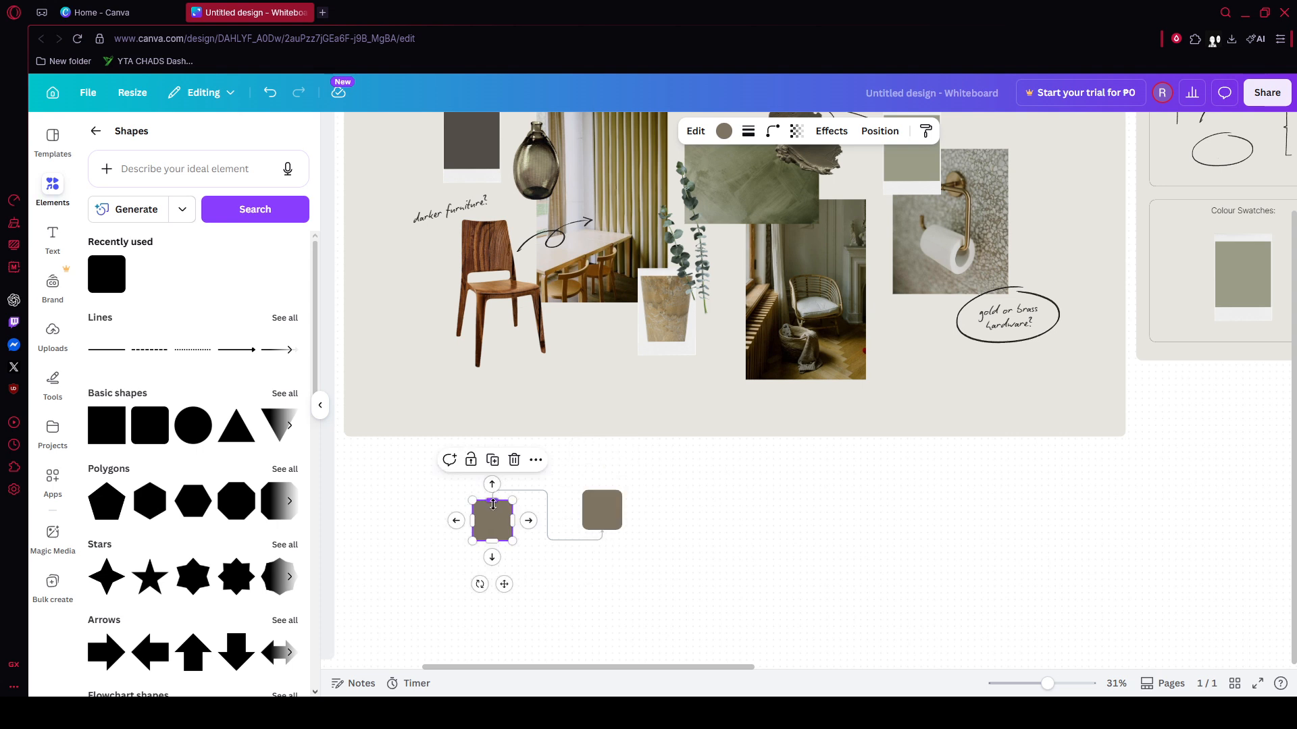
left_click_drag(493, 504, 495, 451)
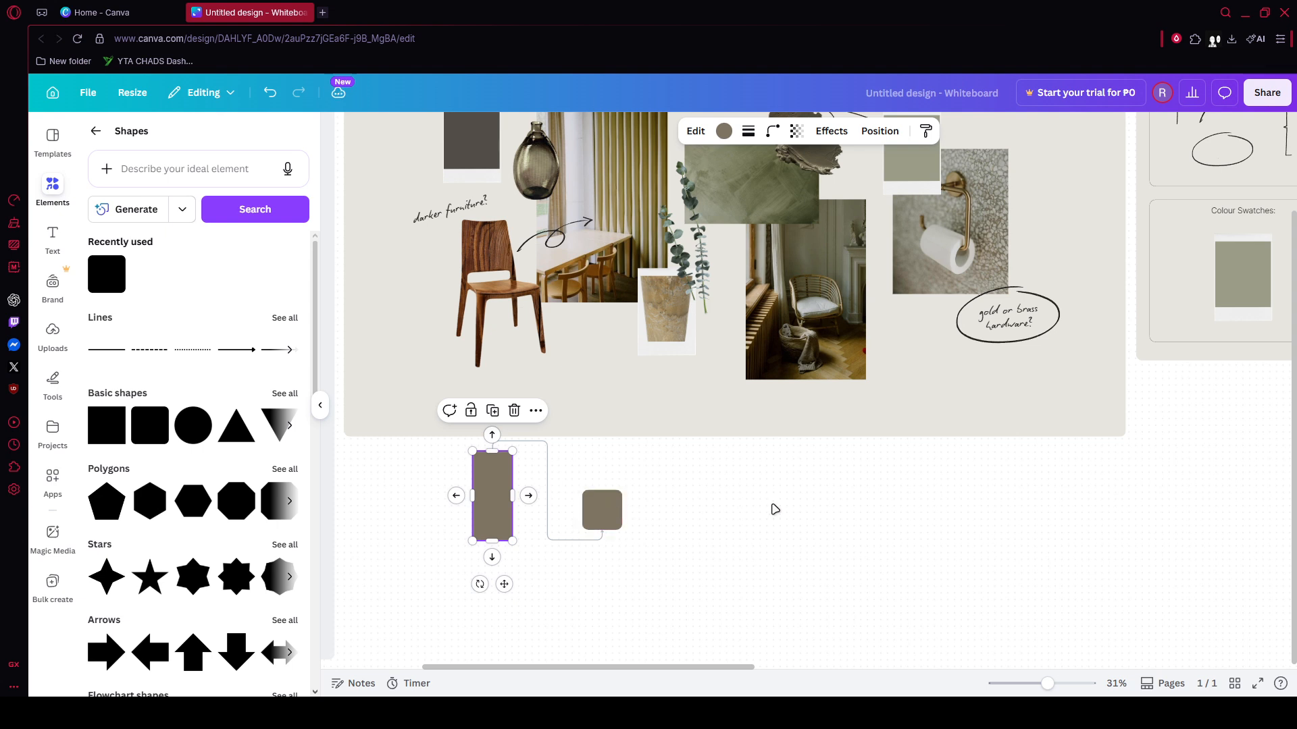
left_click(789, 509)
Step: Shift the Dream Home moodboard's background panel slightly up and to the left
left_click_drag(799, 493, 694, 524)
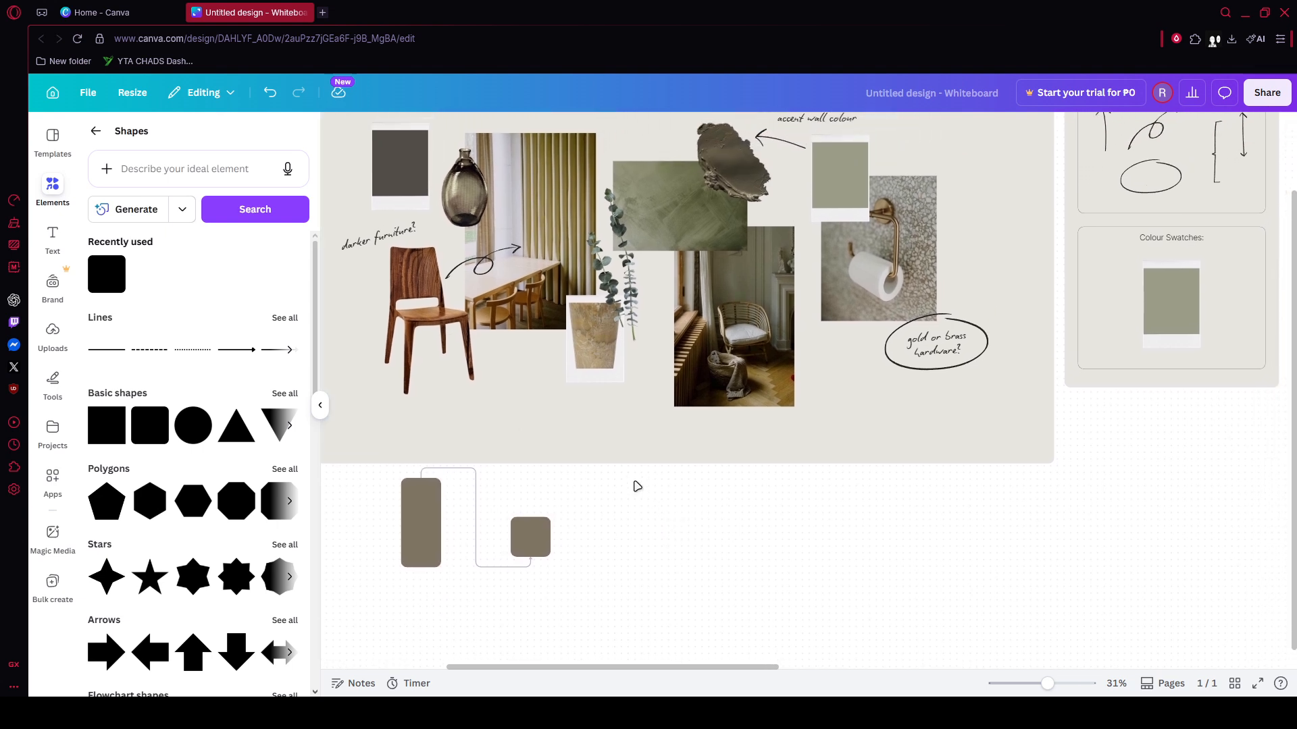
scroll(639, 513, "down", 2)
scroll(643, 537, "down", 1)
scroll(637, 410, "up", 4)
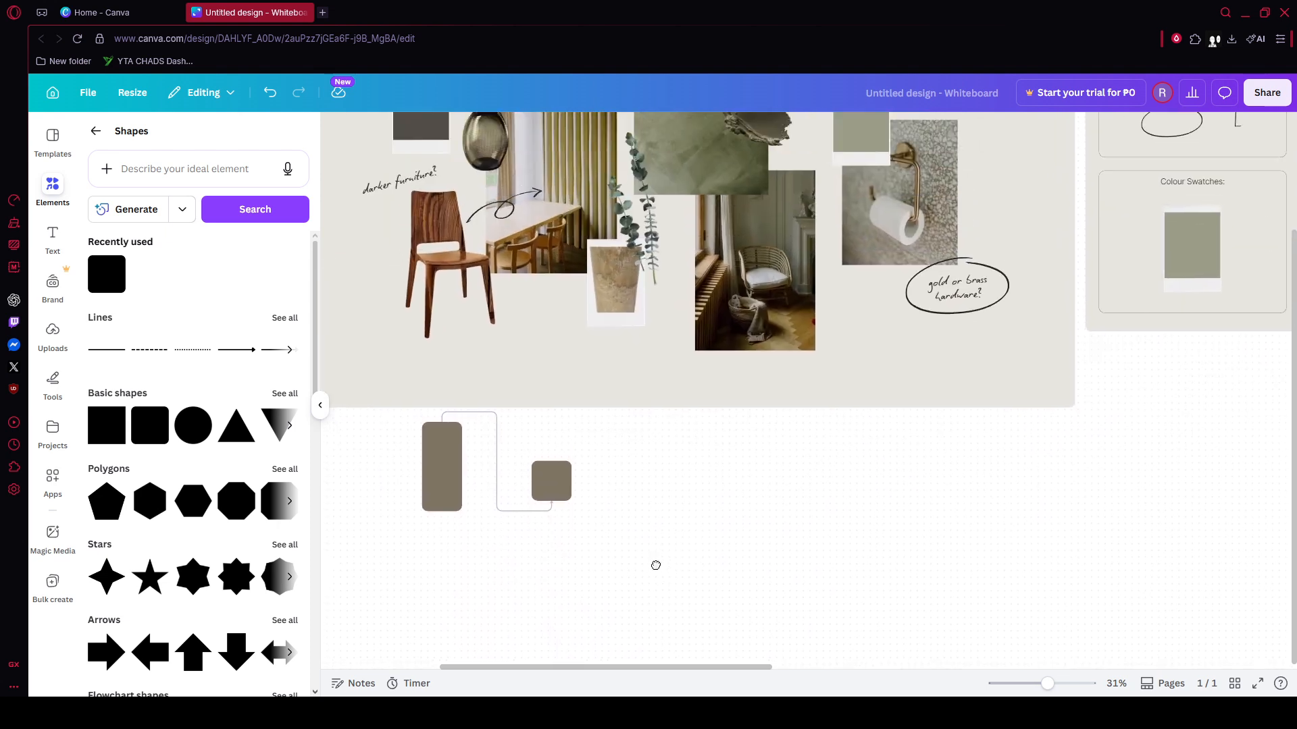
scroll(635, 595, "down", 1)
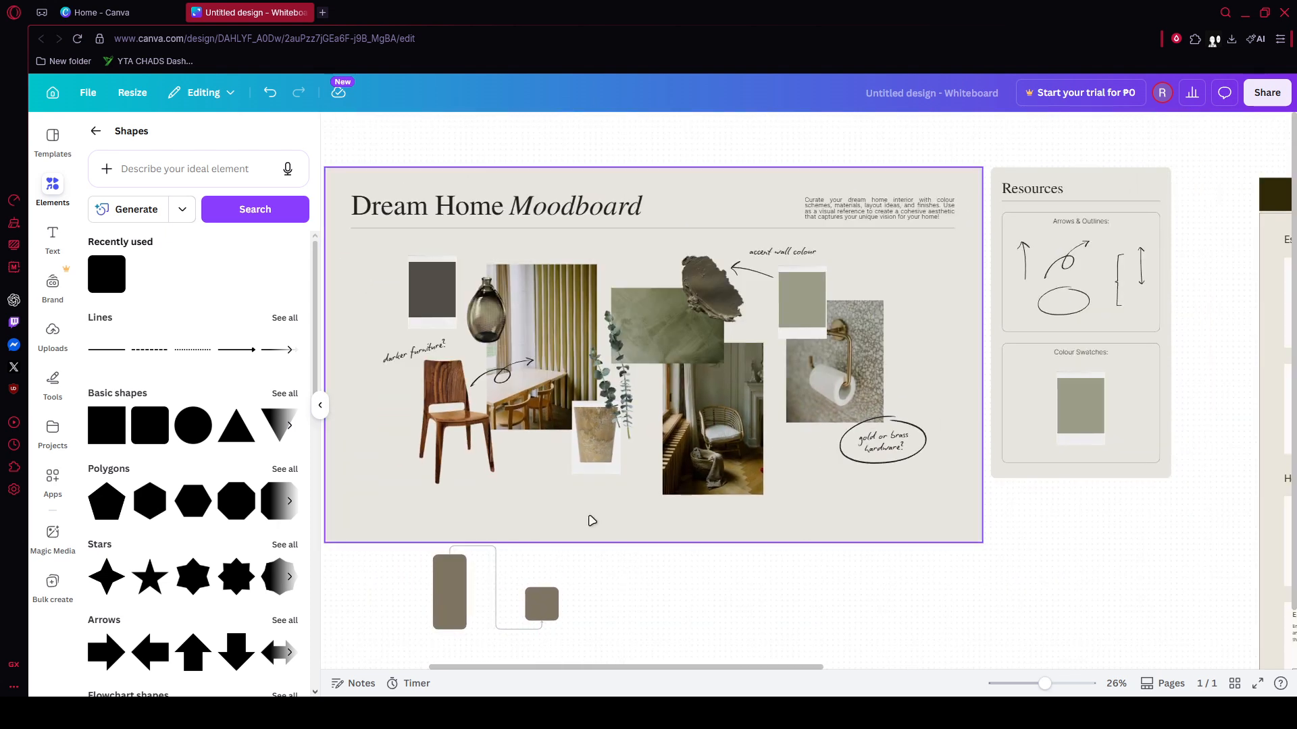
mouse_move(375, 246)
left_mouse_down()
mouse_move(447, 332)
mouse_move(681, 454)
mouse_move(478, 297)
mouse_move(333, 226)
mouse_move(358, 231)
left_mouse_up()
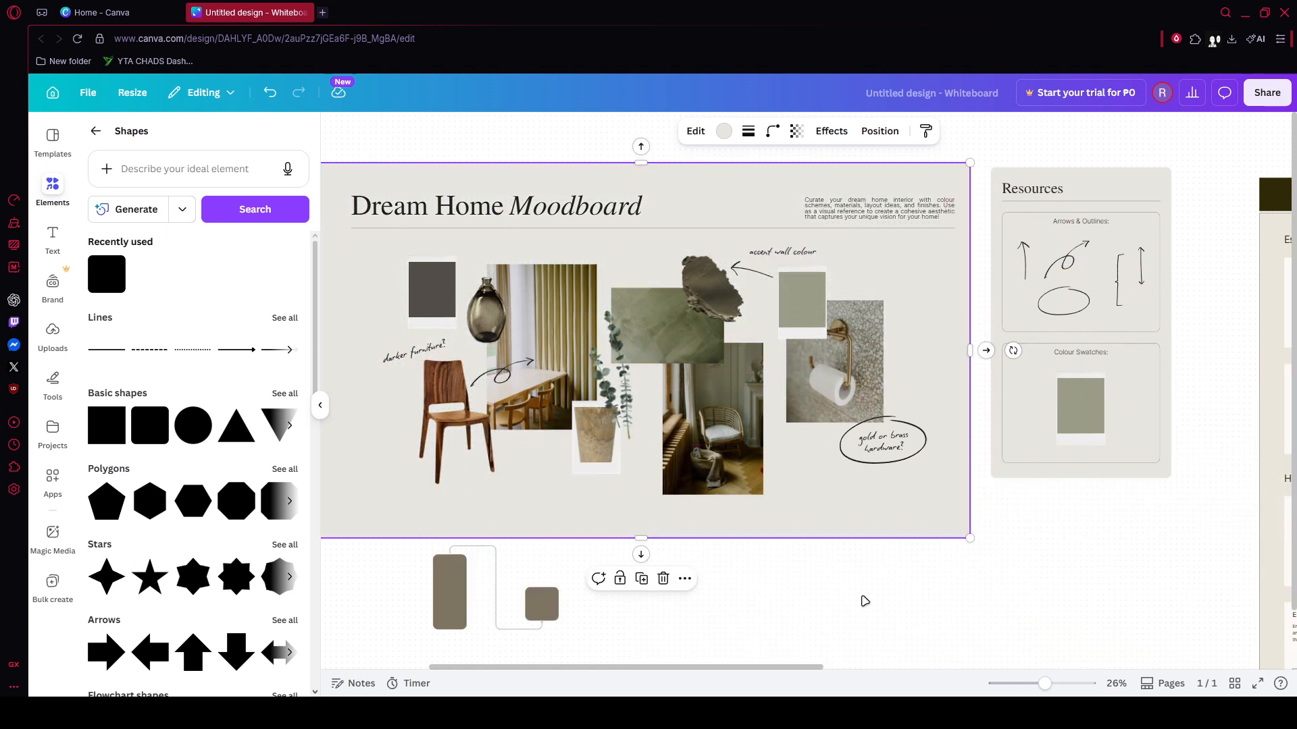
Step: Select the Dream Home background panel together with the items on its right half and group them
left_click(862, 600)
left_click_drag(893, 589, 644, 278)
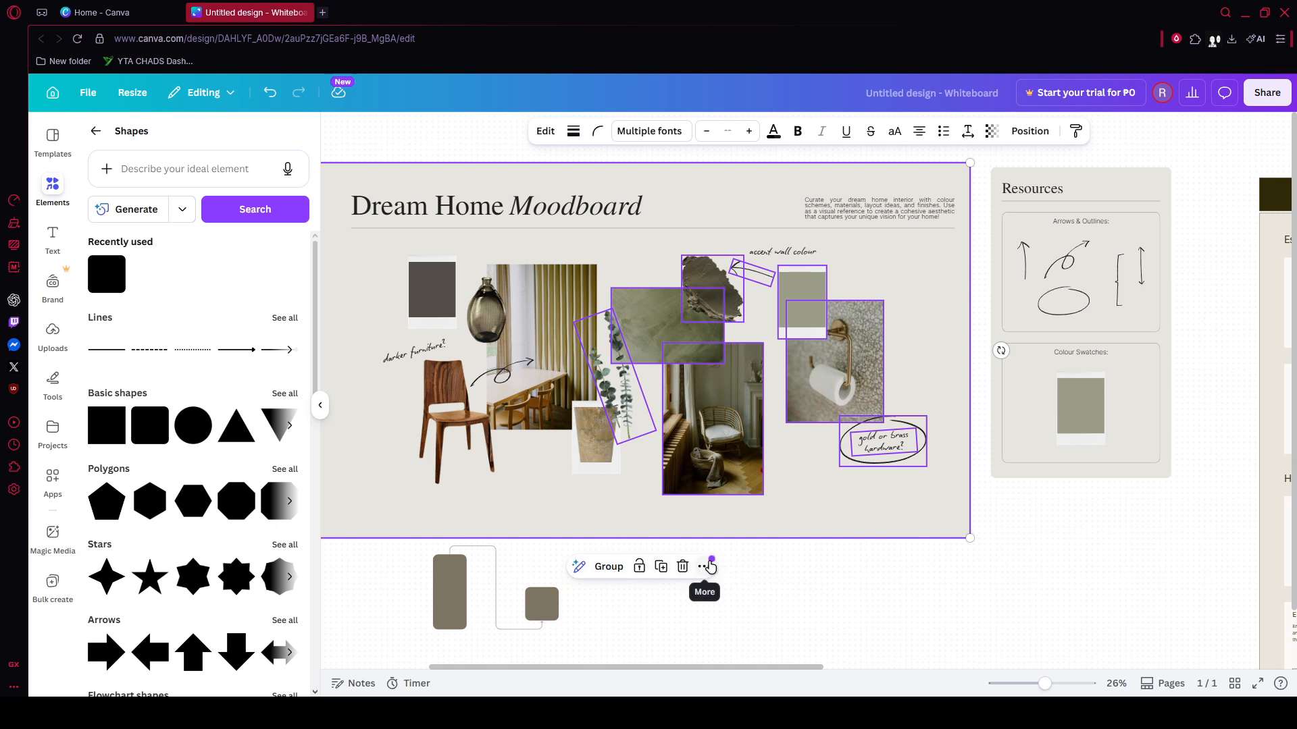
left_click(606, 567)
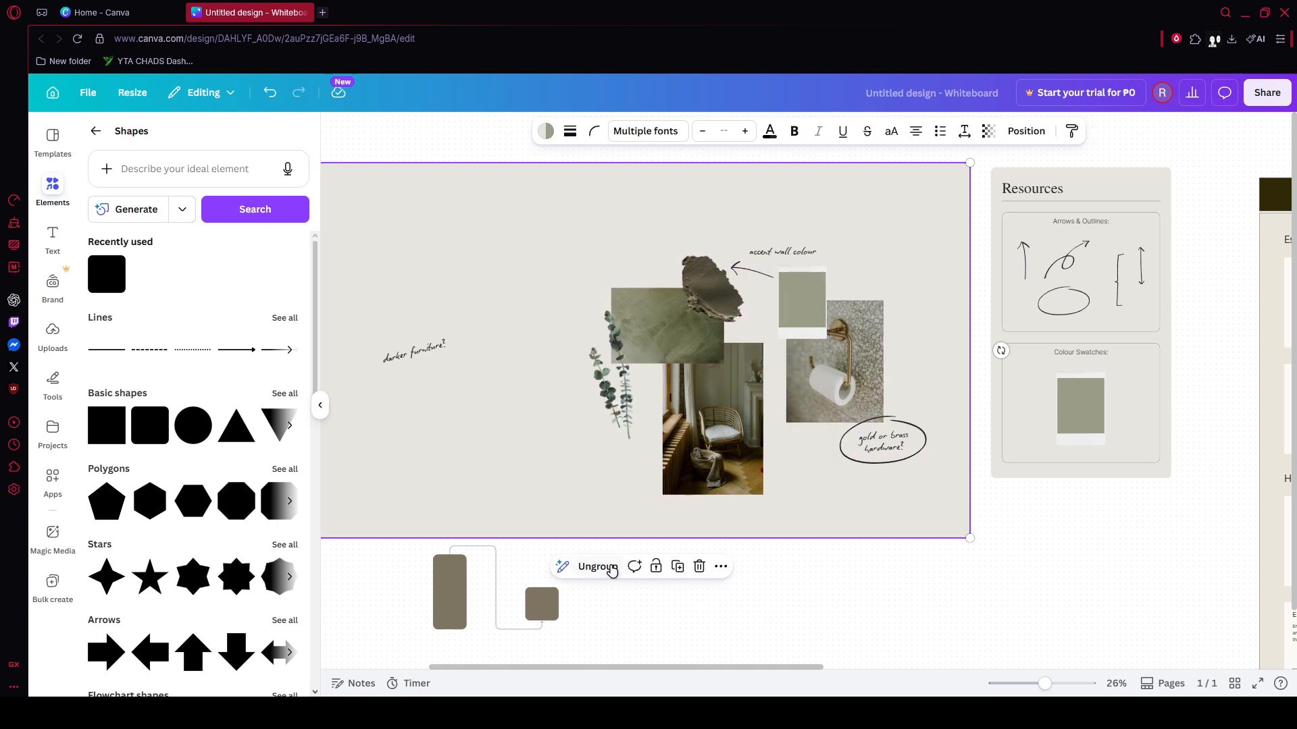